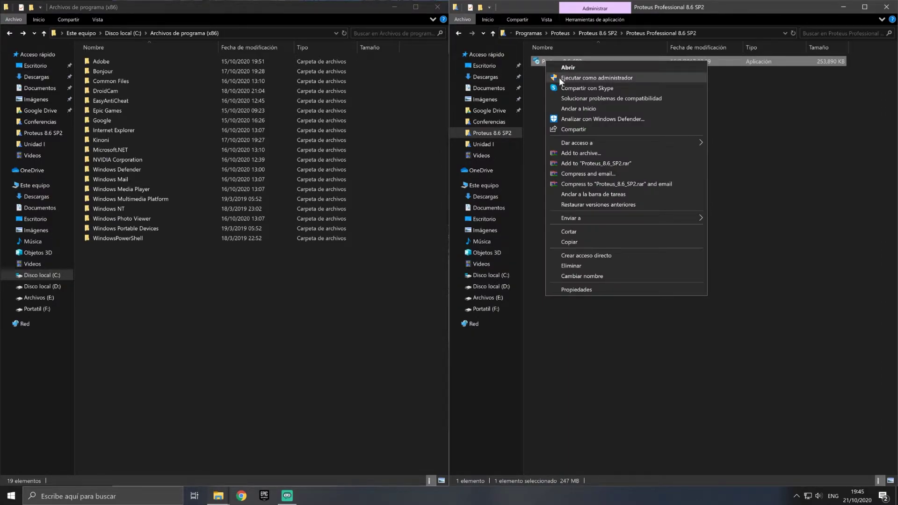
Install Proteus 8 Professional by running Proteus_8.6_SP2 as administrator, keeping the default destination and Start menu folders.
click(560, 79)
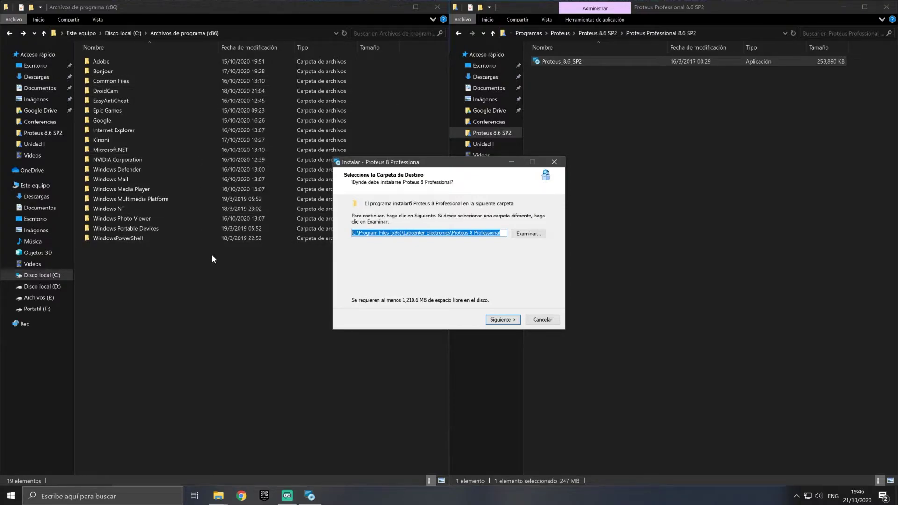
click(498, 319)
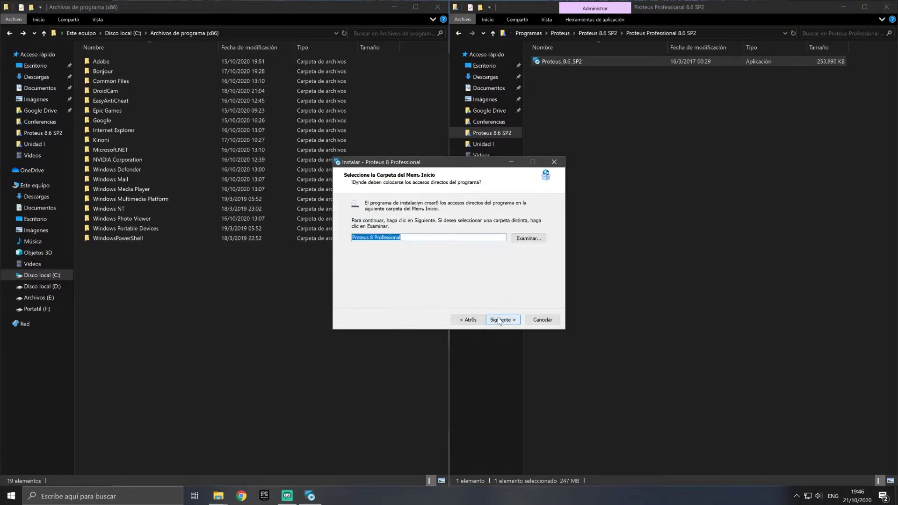
click(498, 320)
click(498, 320)
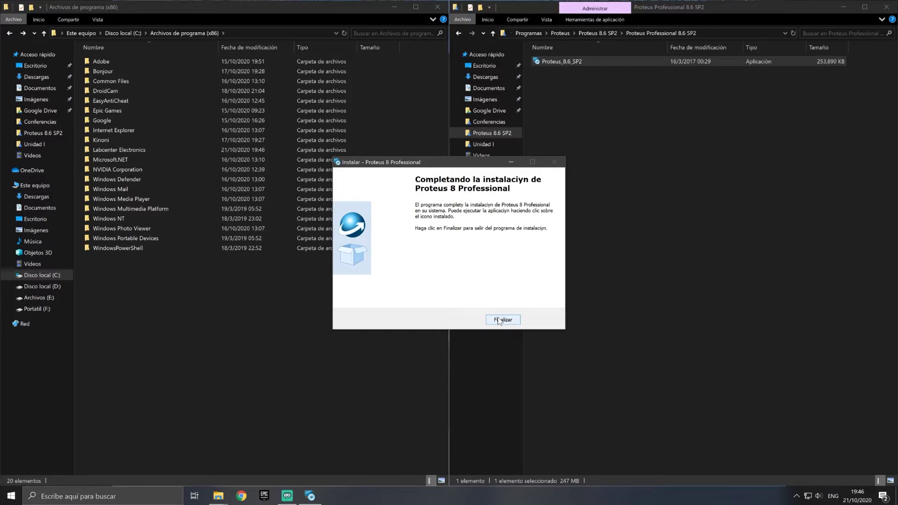
click(498, 320)
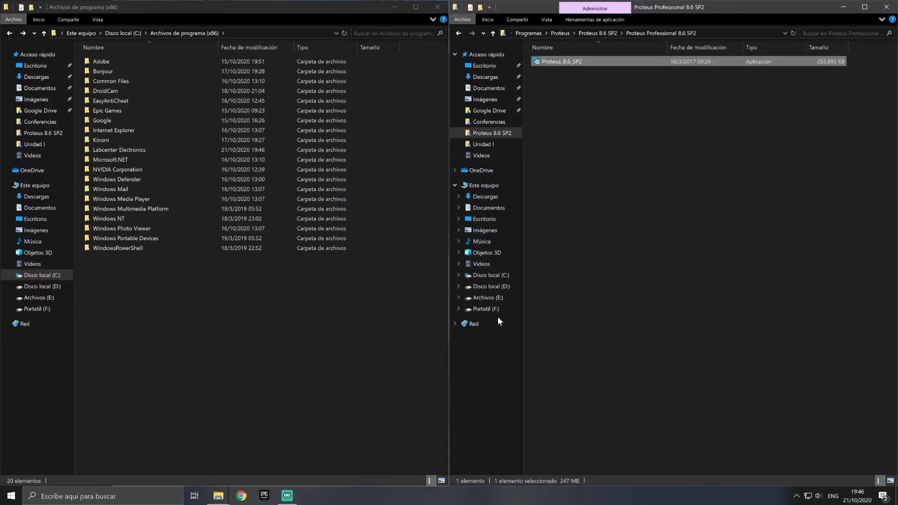
Create a desktop shortcut for the PDS application in the BIN folder of Labcenter Electronics\Proteus 8 Professional.
double_click(117, 151)
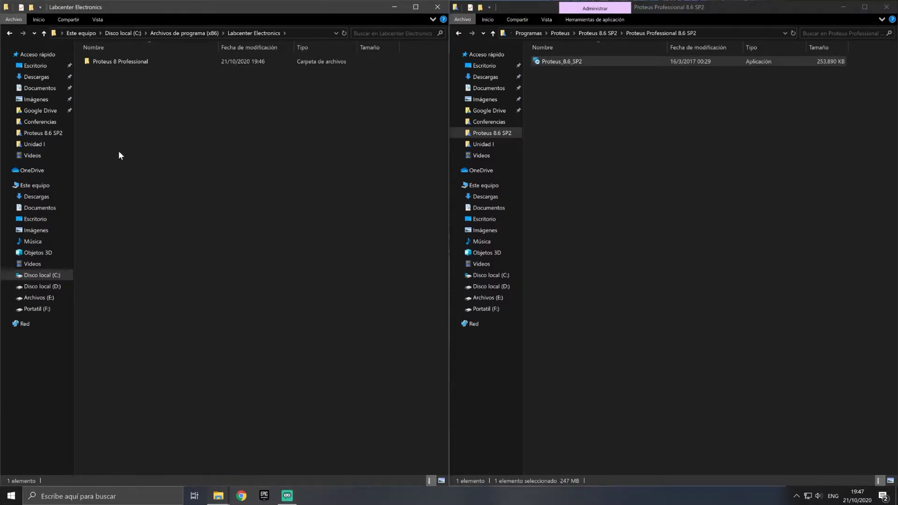
double_click(110, 62)
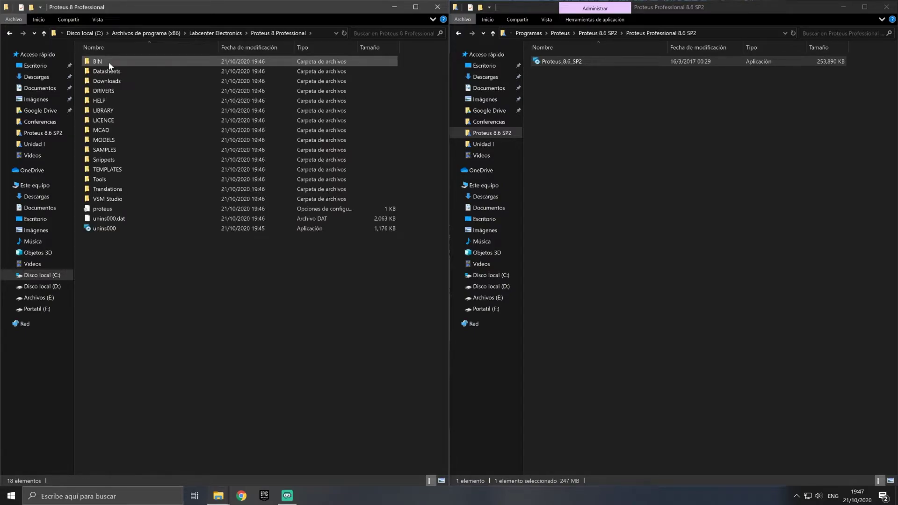
double_click(109, 62)
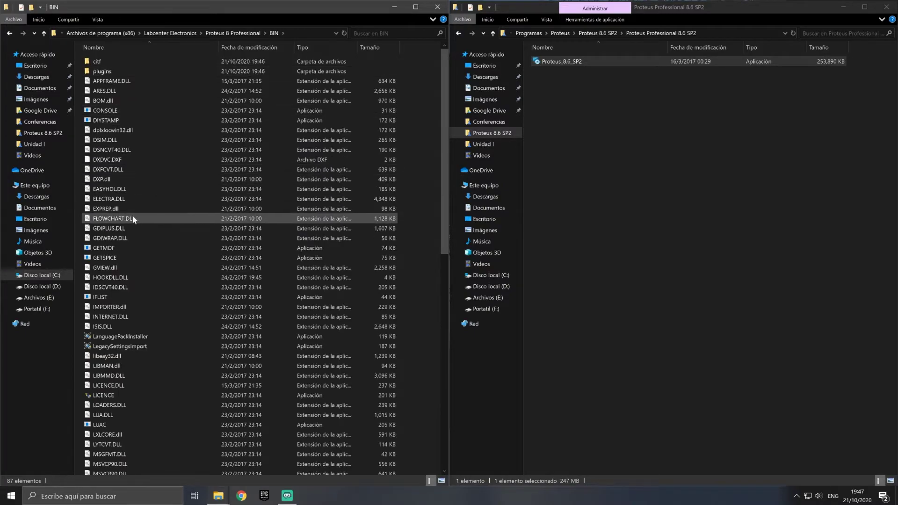
scroll(130, 215, down, 5)
scroll(112, 256, down, 3)
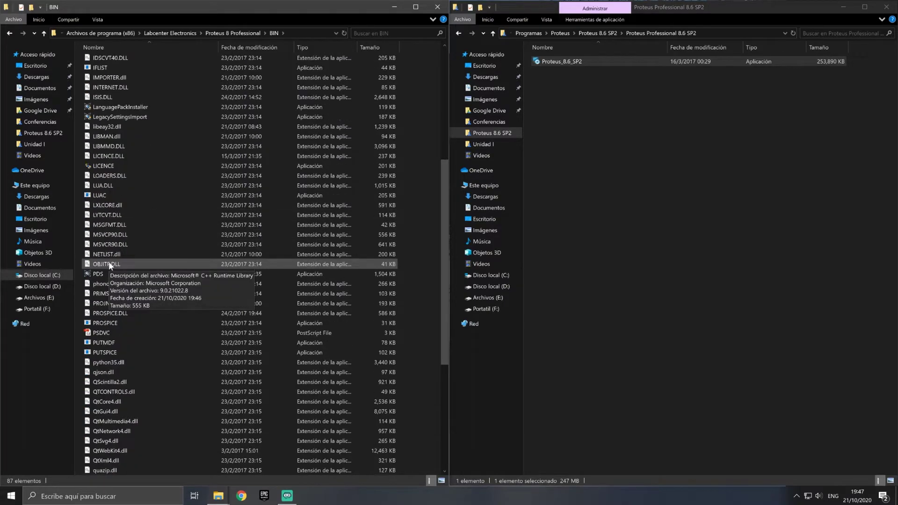
click(98, 276)
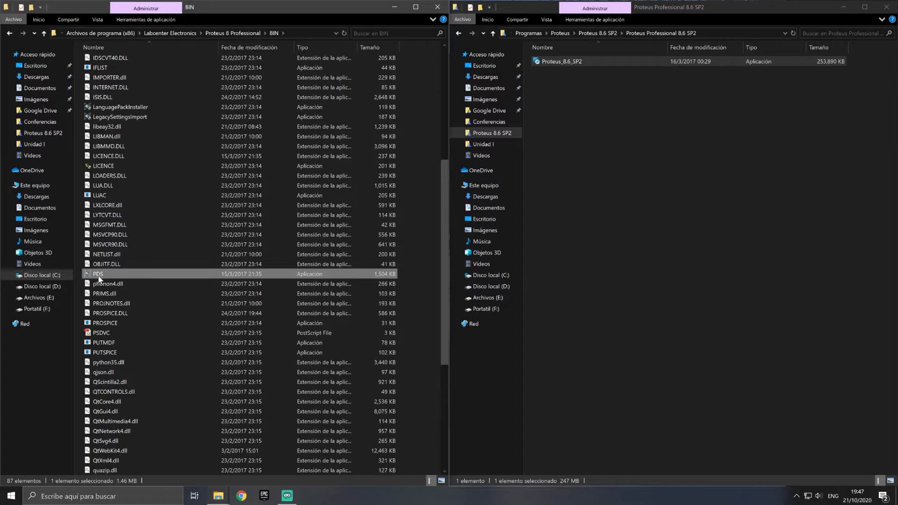
right_click(99, 279)
mouse_move(173, 198)
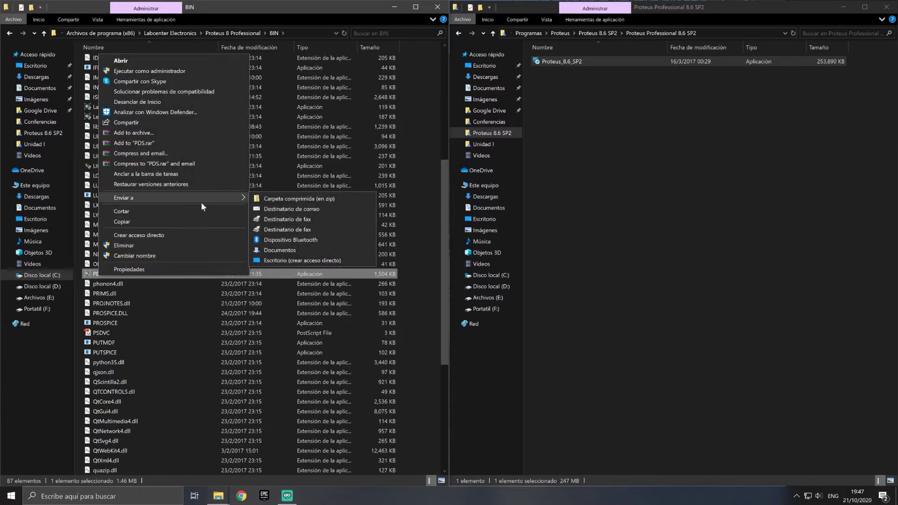
click(300, 260)
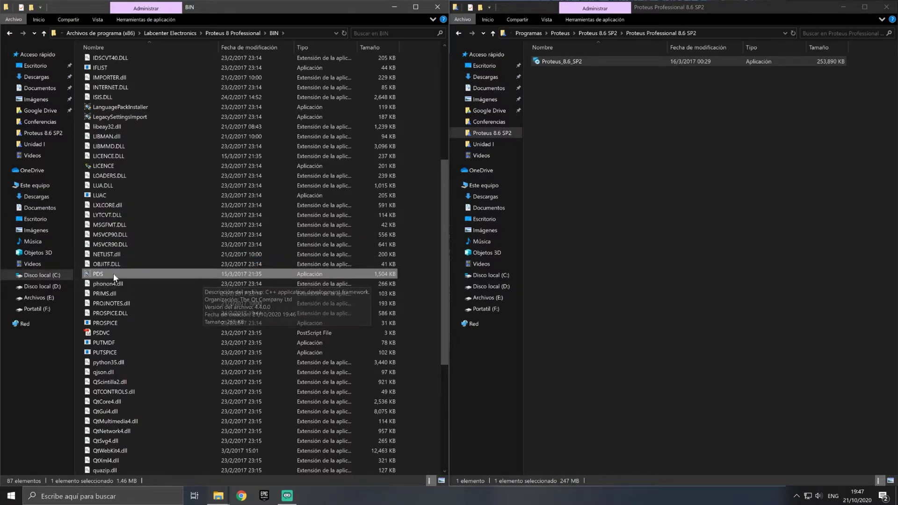
Set the PDS application's compatibility properties to always run the program as administrator.
right_click(113, 273)
click(117, 269)
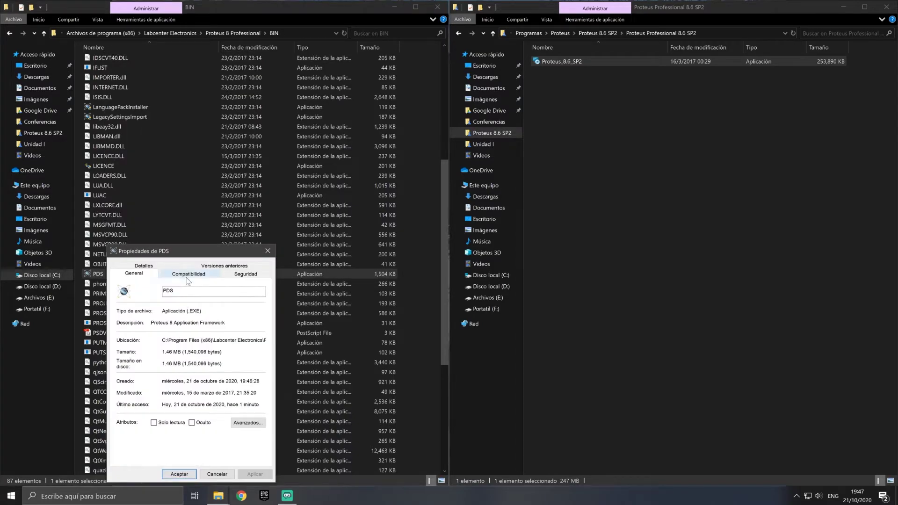
click(187, 276)
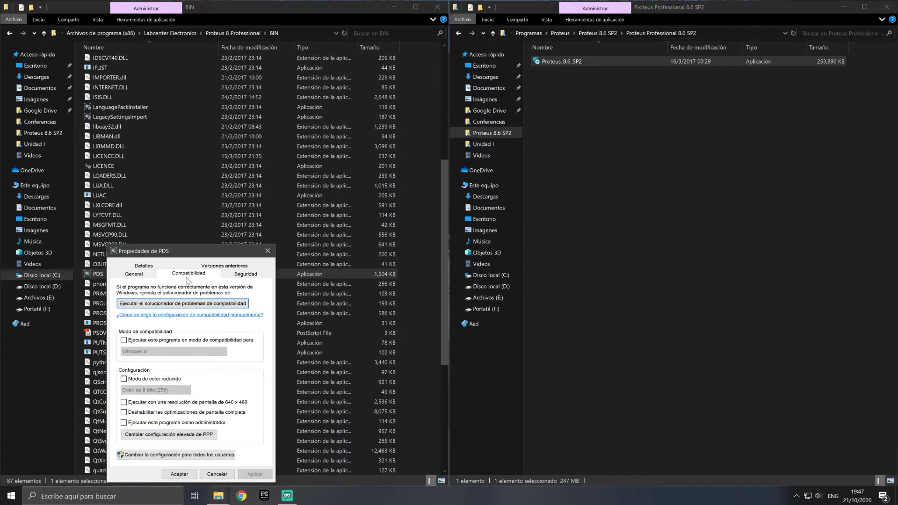
click(142, 423)
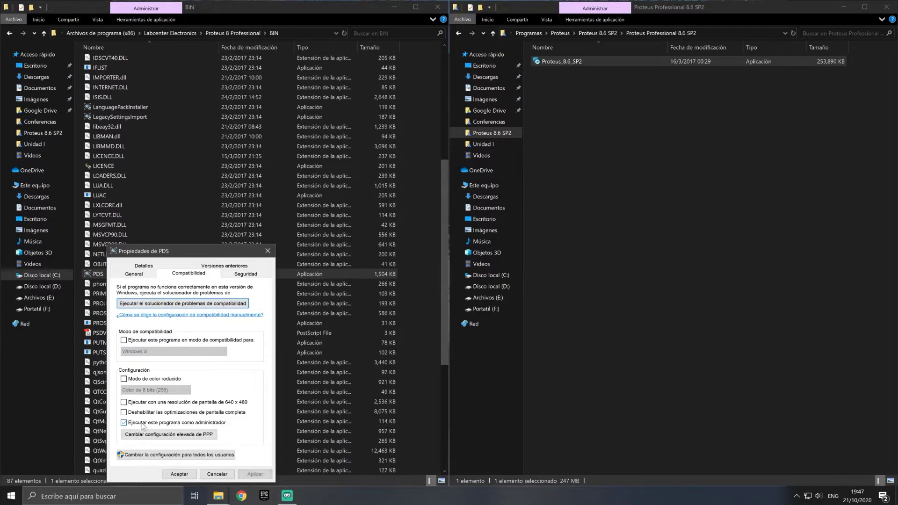
click(179, 474)
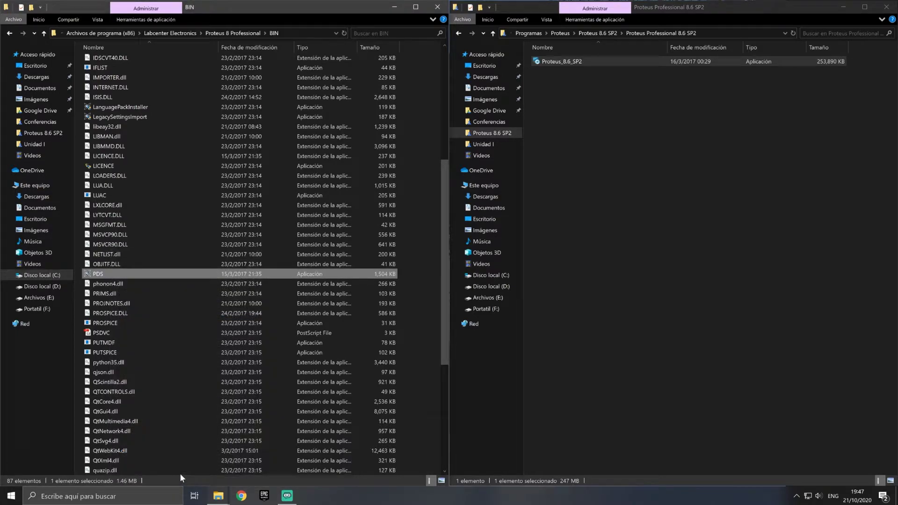
Launch the PDS application and start a new project named p1 in the default documents path.
double_click(95, 276)
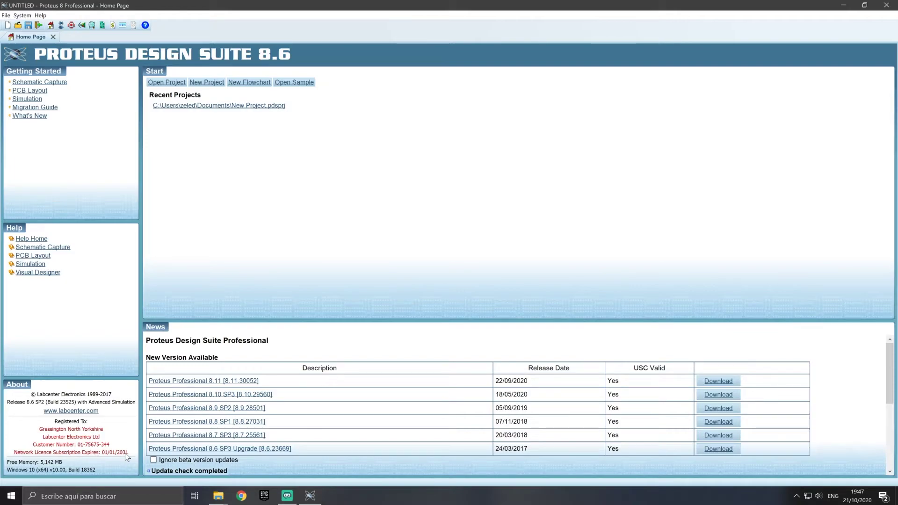
click(204, 85)
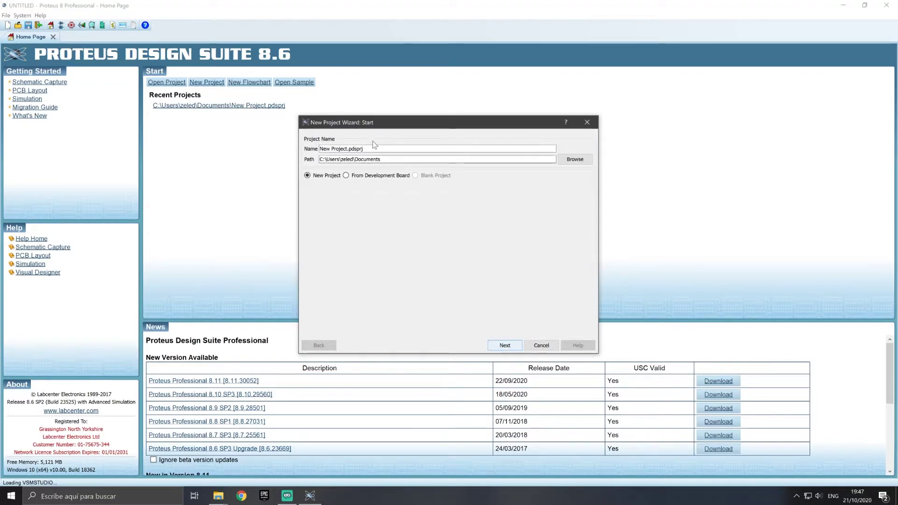
drag(347, 149, 319, 150)
text(p)
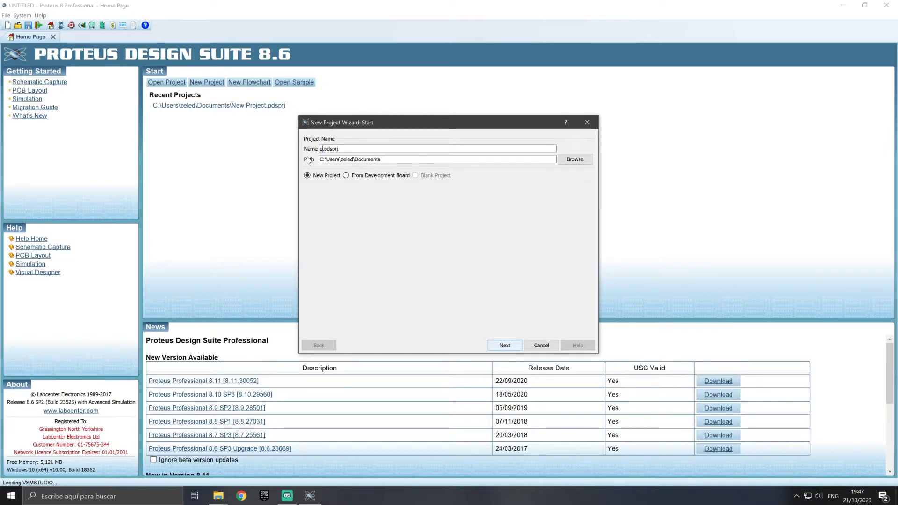
text(1)
click(504, 345)
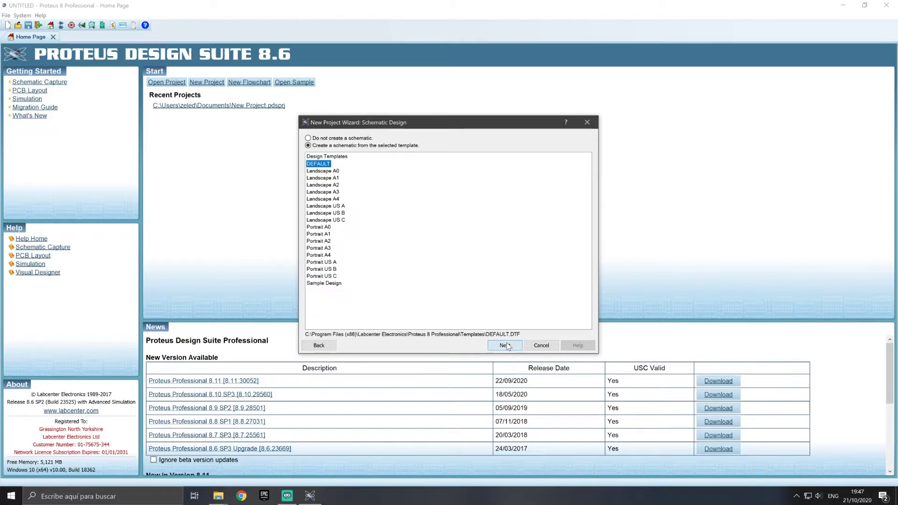
Finish creating the project with the DEFAULT schematic template and the No Firmware Project option.
click(507, 346)
click(505, 345)
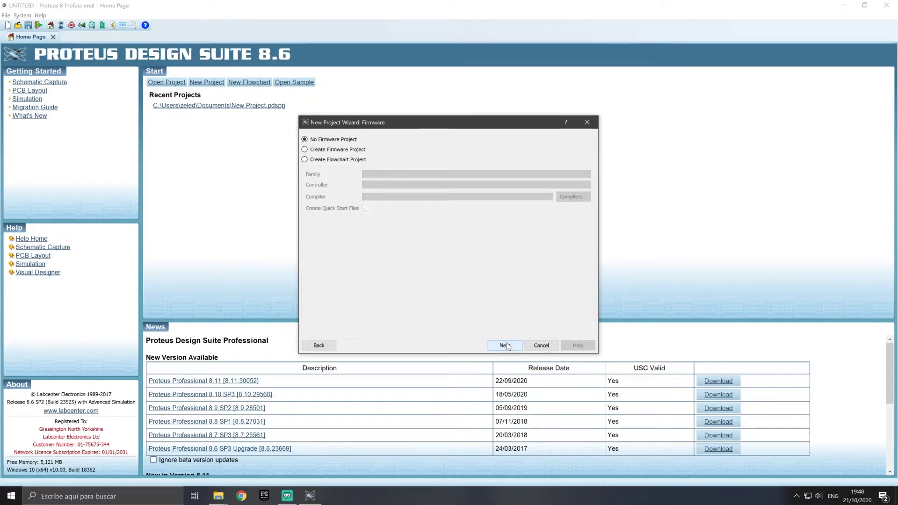
click(504, 345)
click(505, 345)
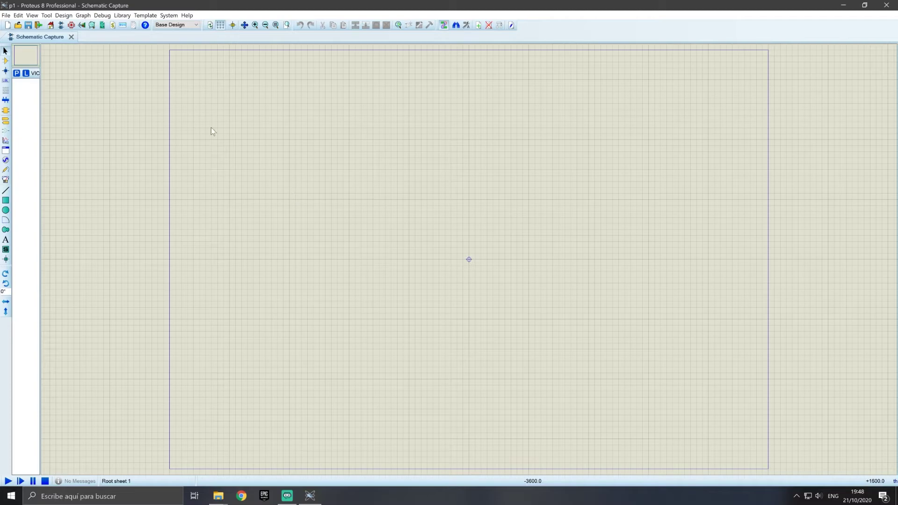
Search the device library for led within Optoelectronics, pick LED-RED, and place it on the sheet up and left of the origin.
click(17, 73)
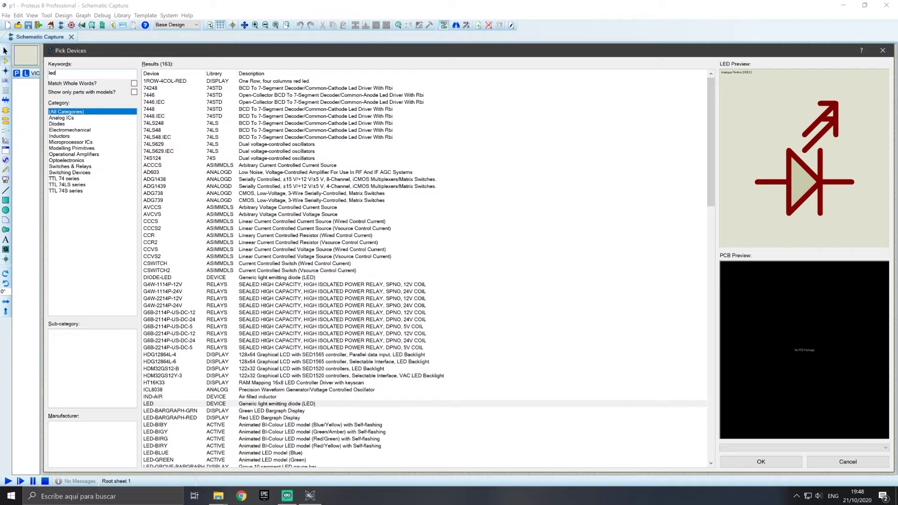
click(72, 160)
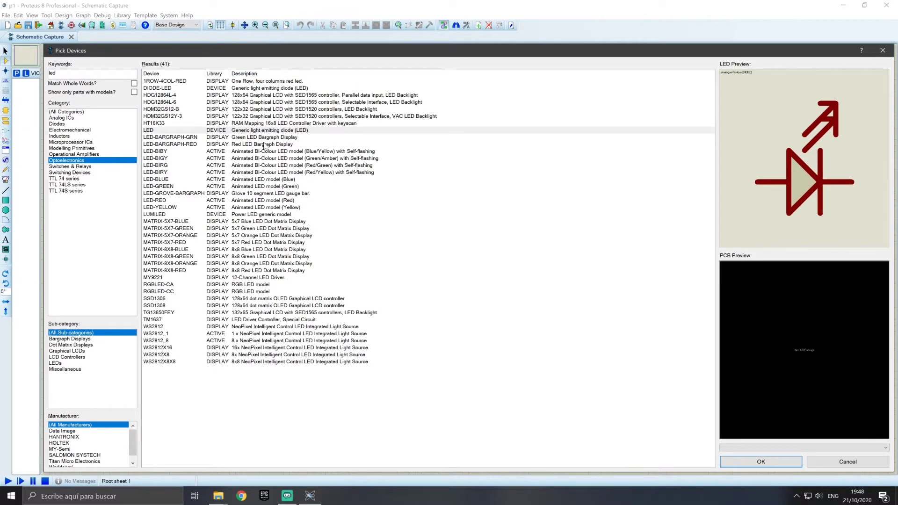
click(259, 137)
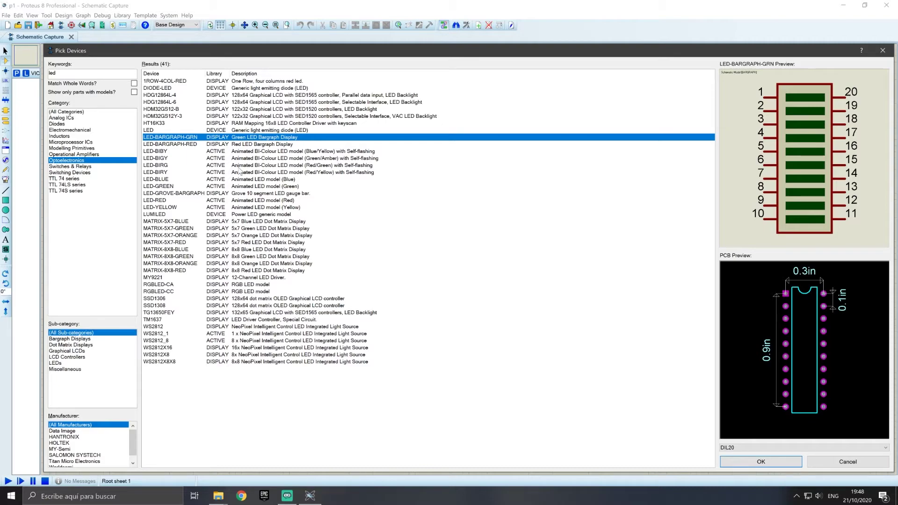
click(241, 151)
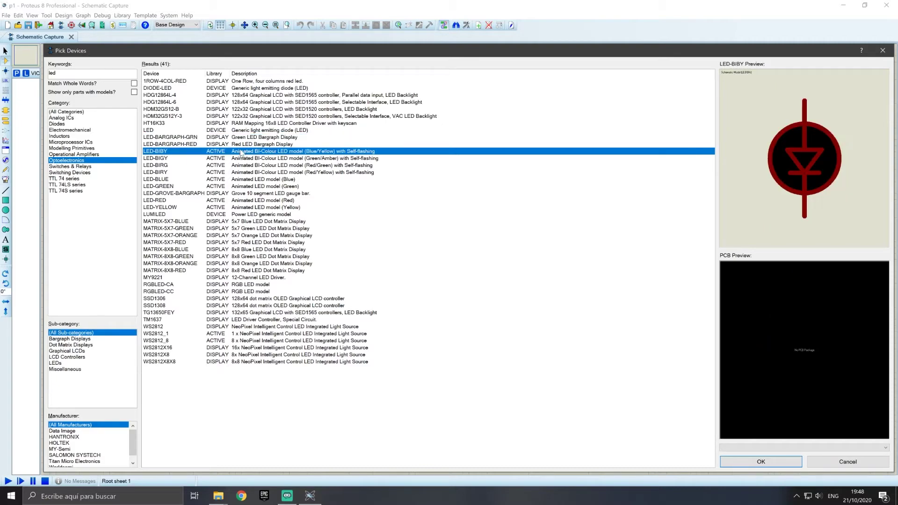
click(243, 144)
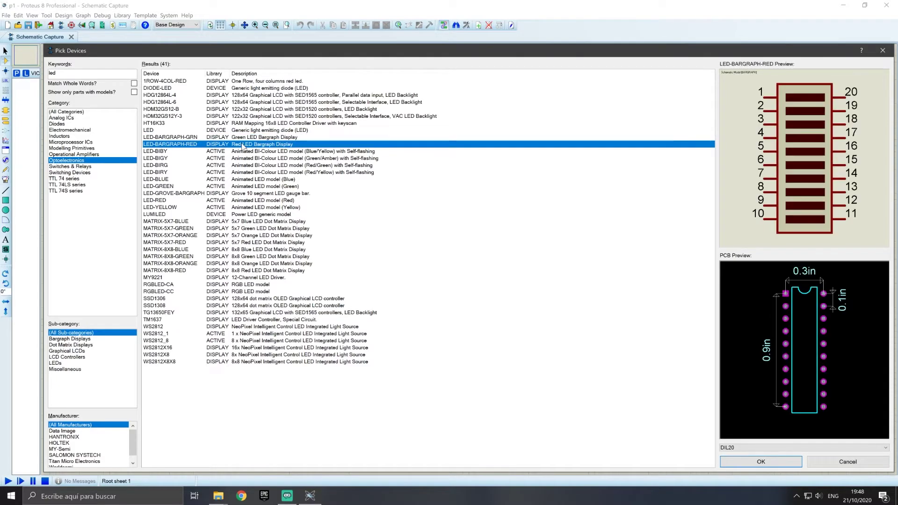
click(244, 152)
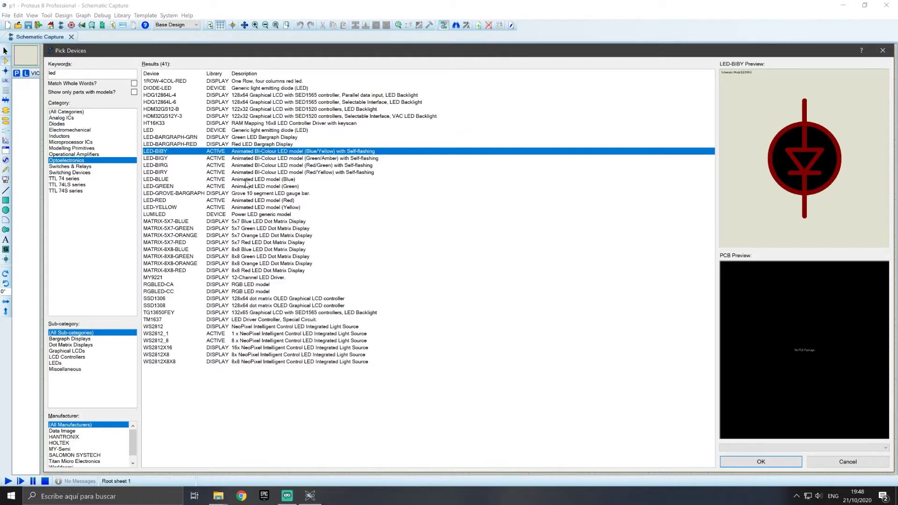
click(246, 200)
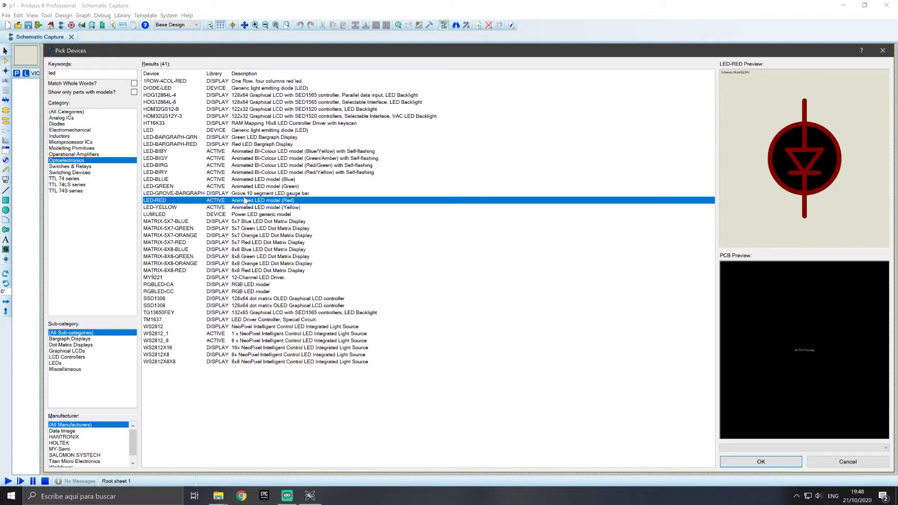
click(750, 465)
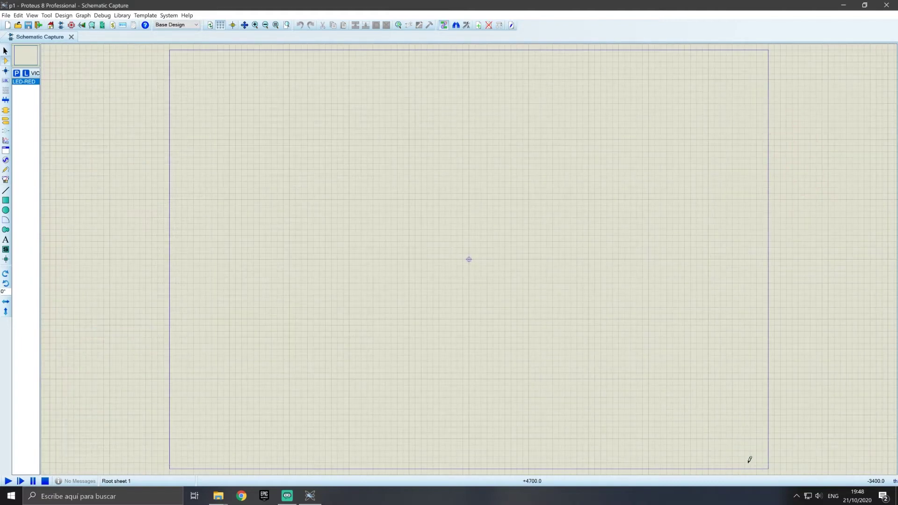
click(377, 204)
click(414, 211)
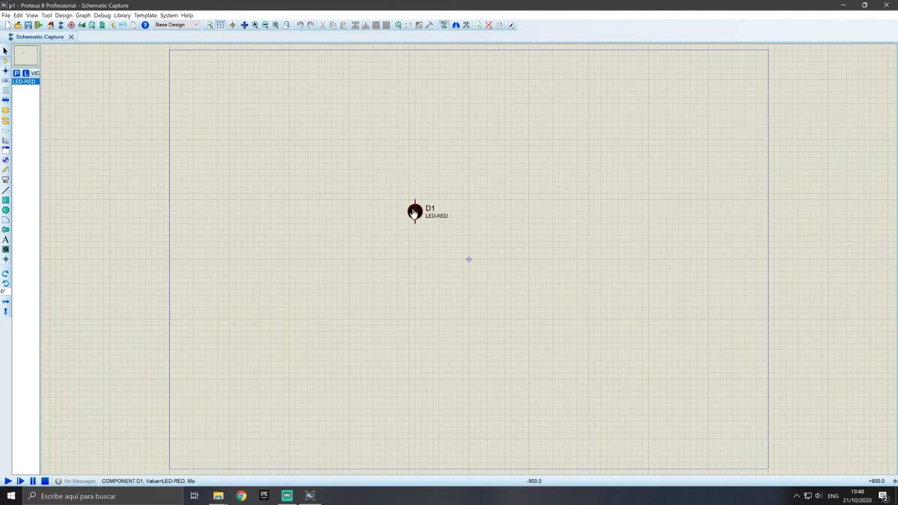
Place a SINE generator above and left of the red LED and wire it to the LED's upper pin.
right_click(374, 187)
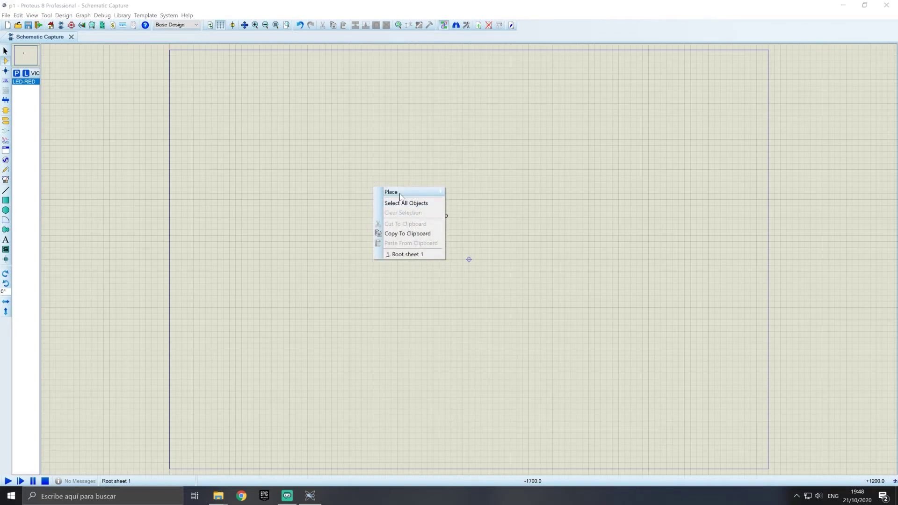
mouse_move(400, 193)
mouse_move(481, 243)
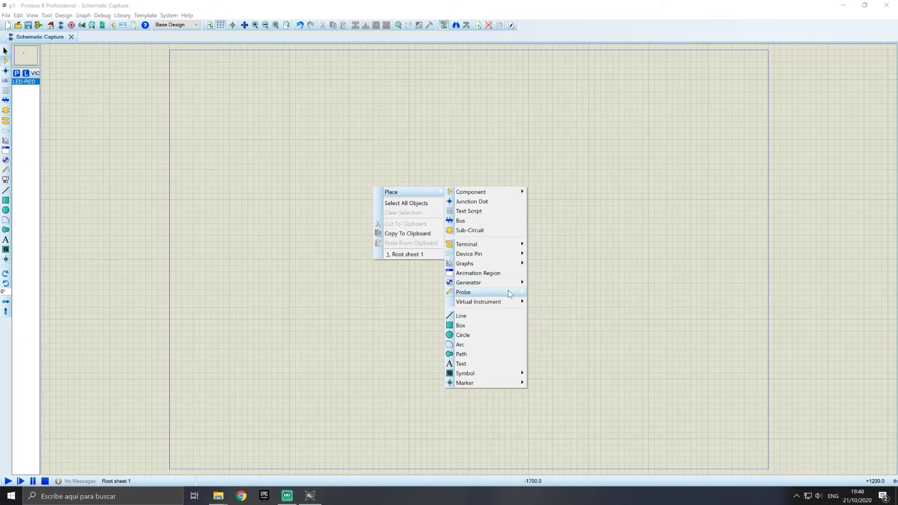
mouse_move(516, 285)
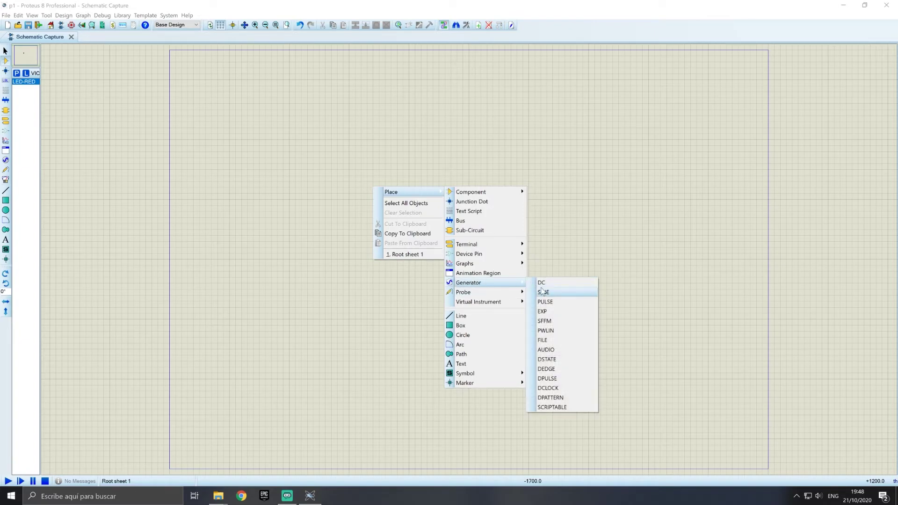
click(544, 292)
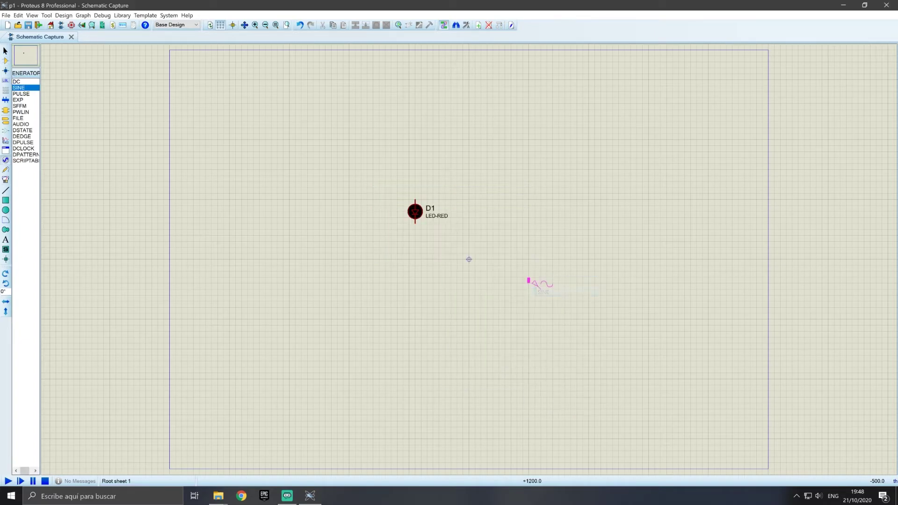
click(368, 179)
click(380, 186)
Place a GROUND terminal directly below the red LED and wire it to the LED's lower pin.
right_click(425, 249)
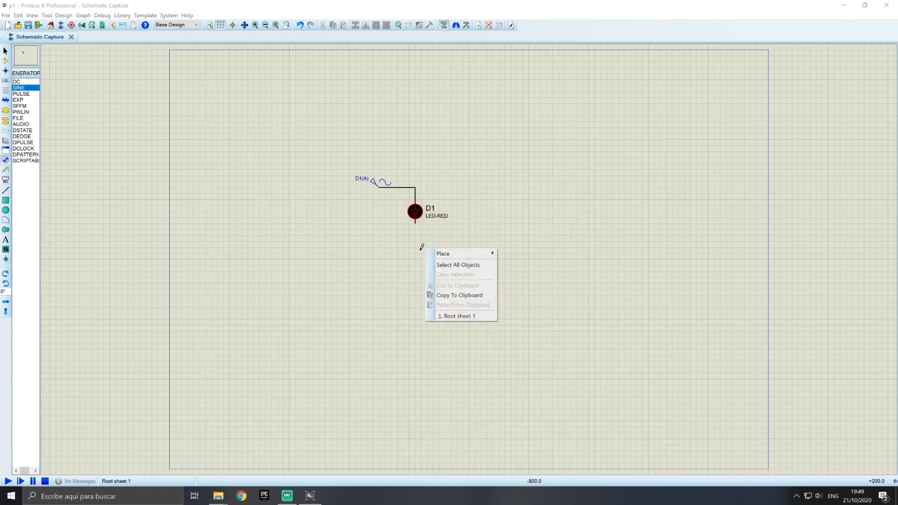
mouse_move(448, 253)
mouse_move(538, 306)
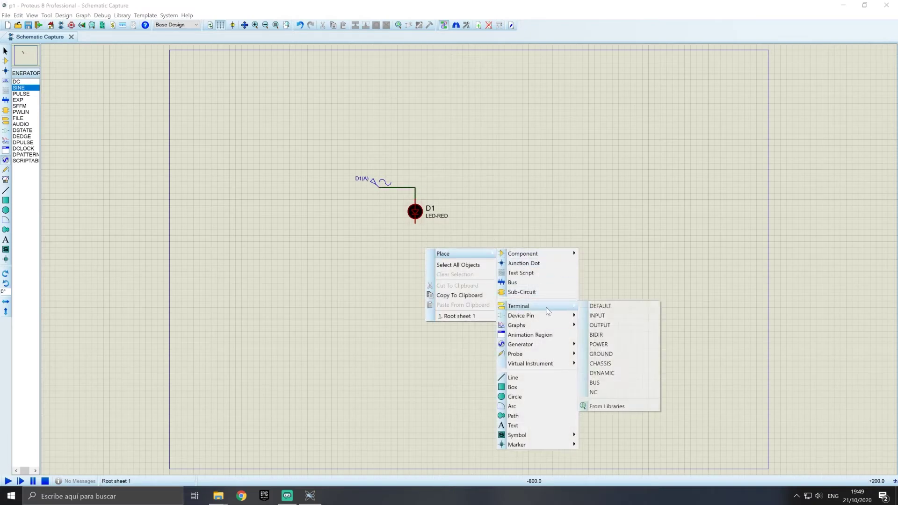
click(608, 354)
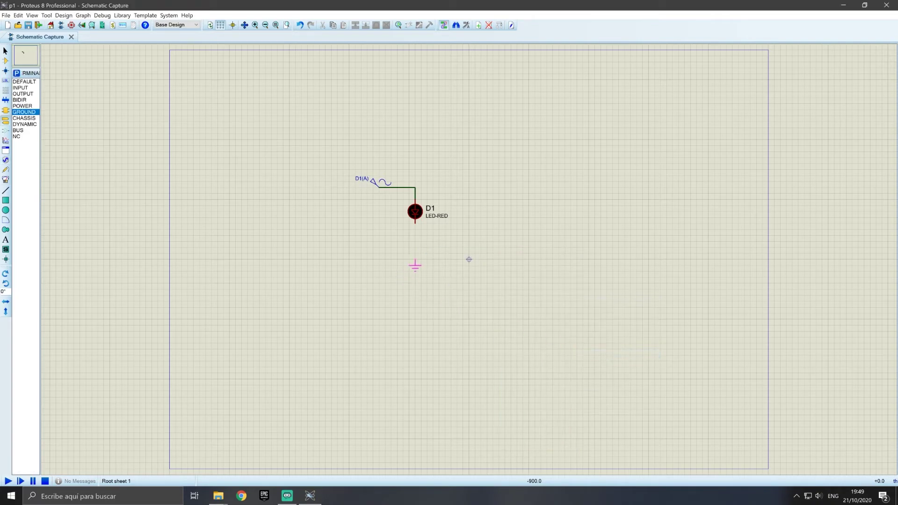
click(414, 243)
click(415, 242)
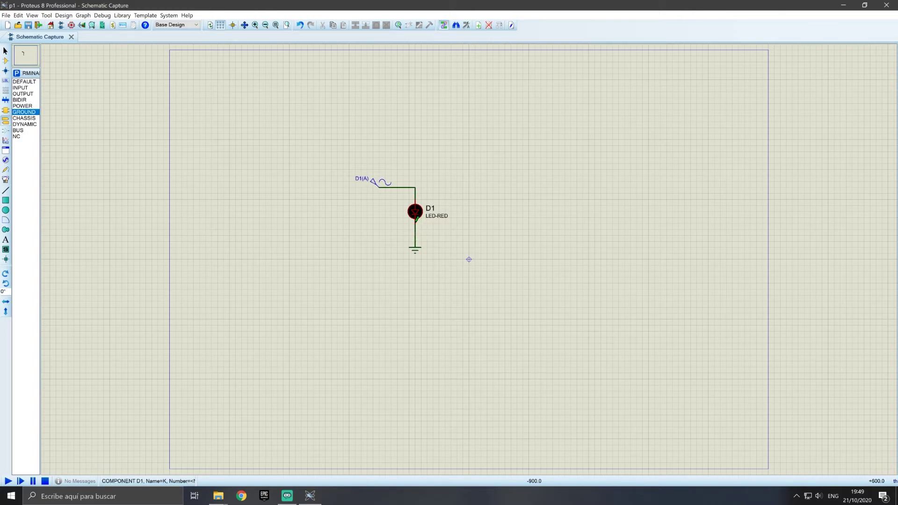
Raise the amplitude of the sine generator feeding the LED and run the simulation.
click(373, 184)
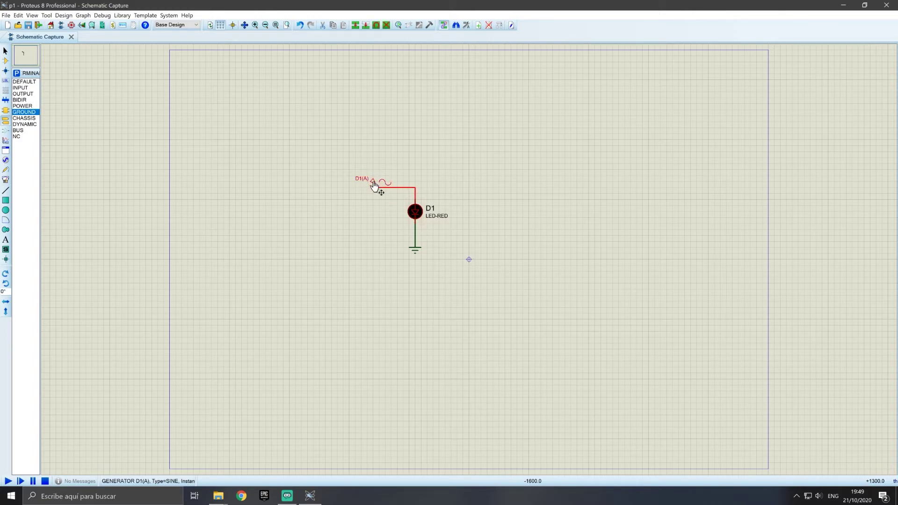
click(373, 183)
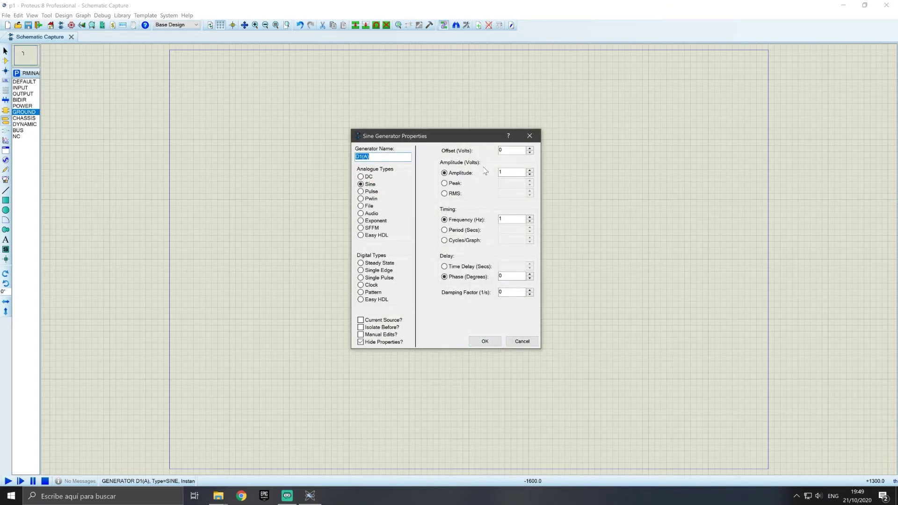
click(530, 170)
click(484, 341)
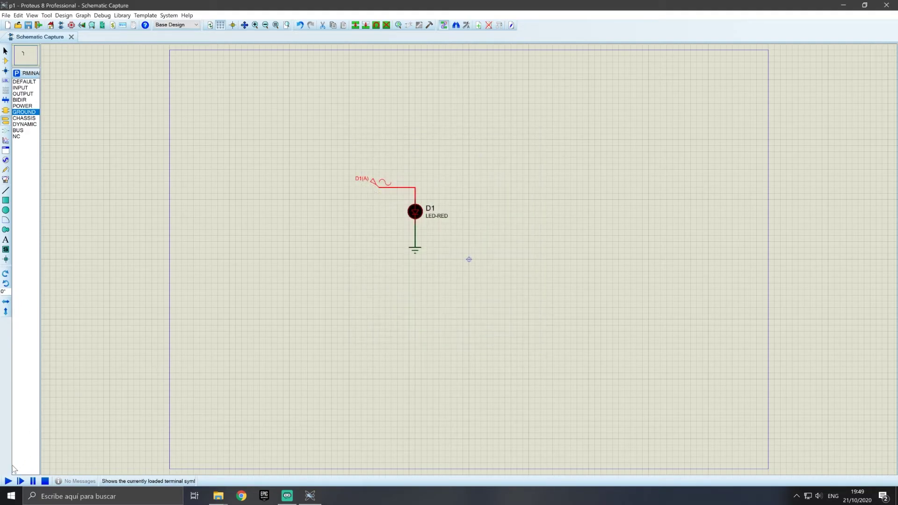
click(8, 481)
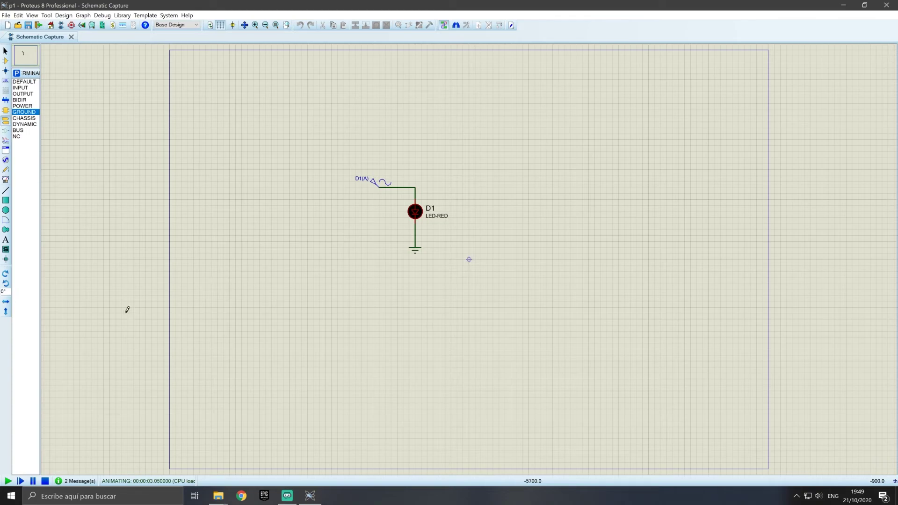
Start opening a project and browse drive C: to Archivos de programa (x86), Labcenter Electronics, Proteus 8 Professional, SAMPLES.
key(ctrl+o)
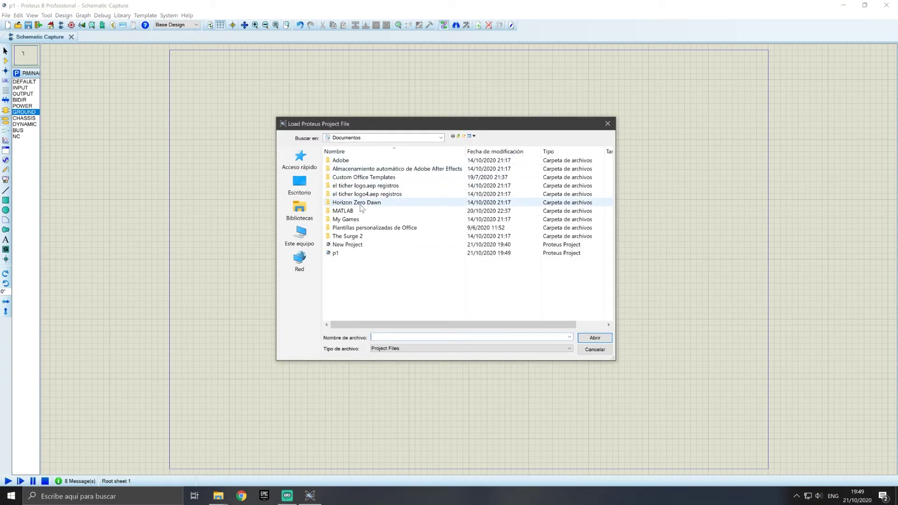
click(306, 190)
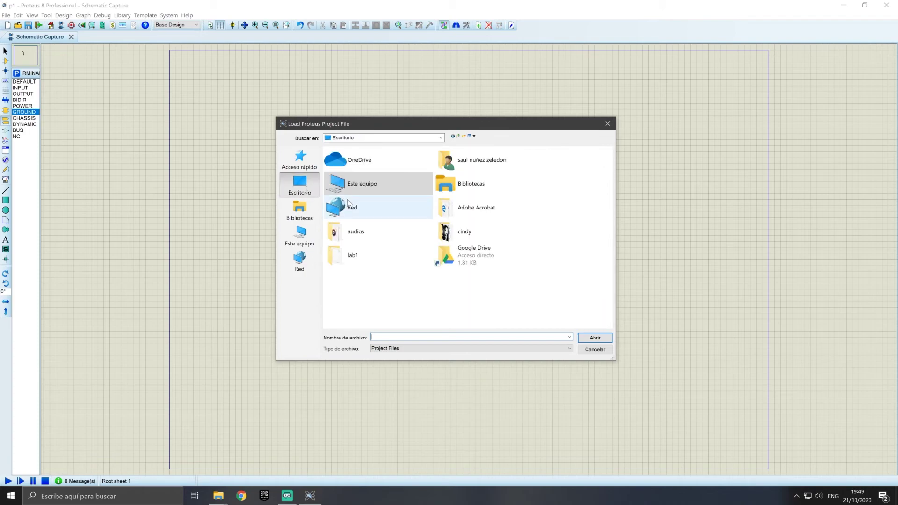
double_click(365, 184)
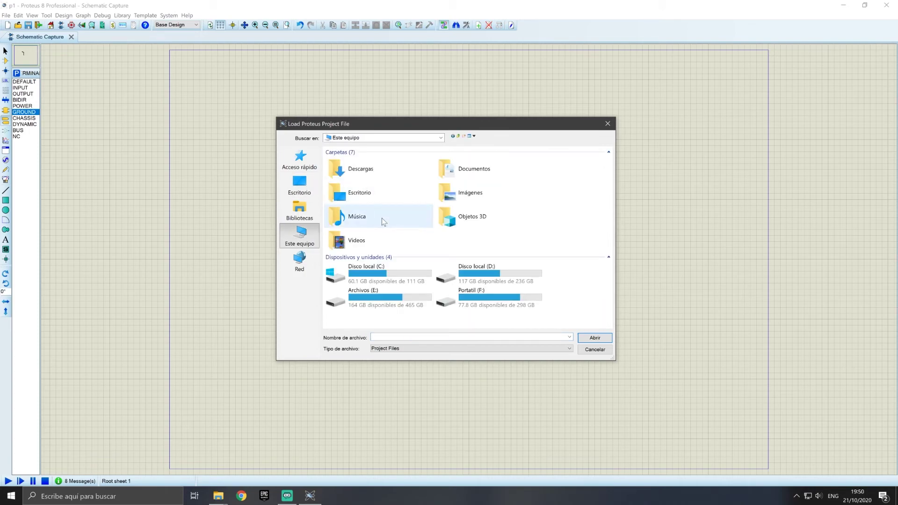
double_click(375, 259)
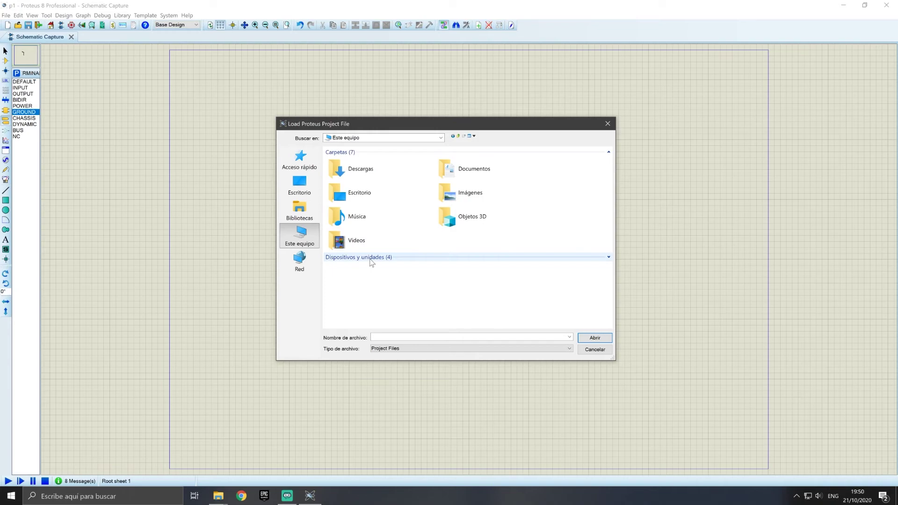
double_click(375, 259)
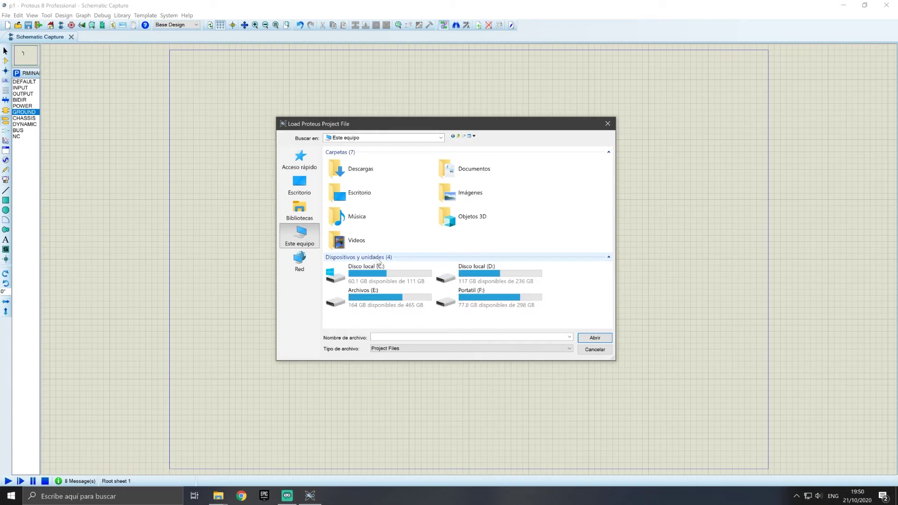
double_click(377, 273)
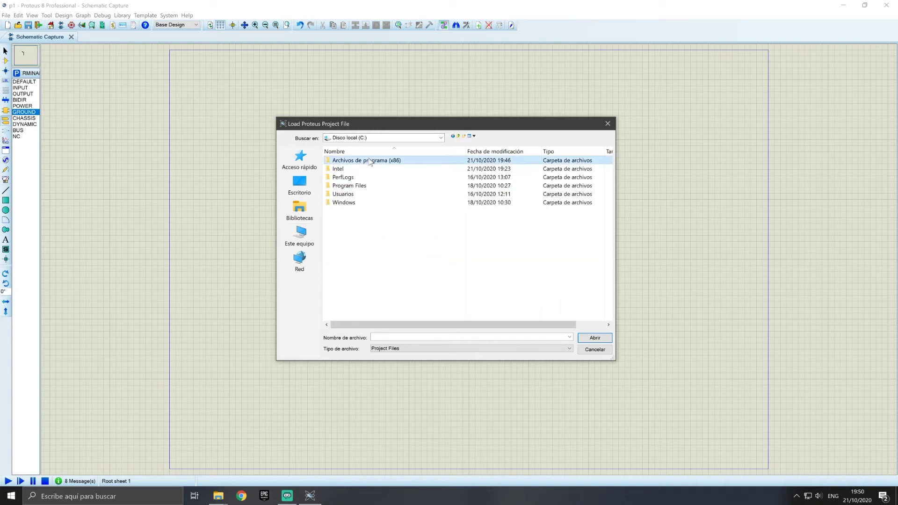
double_click(369, 162)
double_click(371, 239)
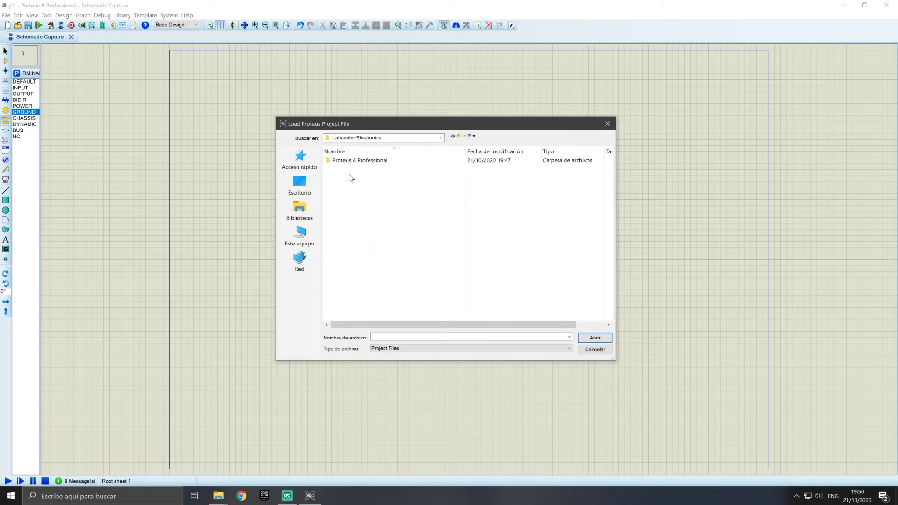
double_click(353, 163)
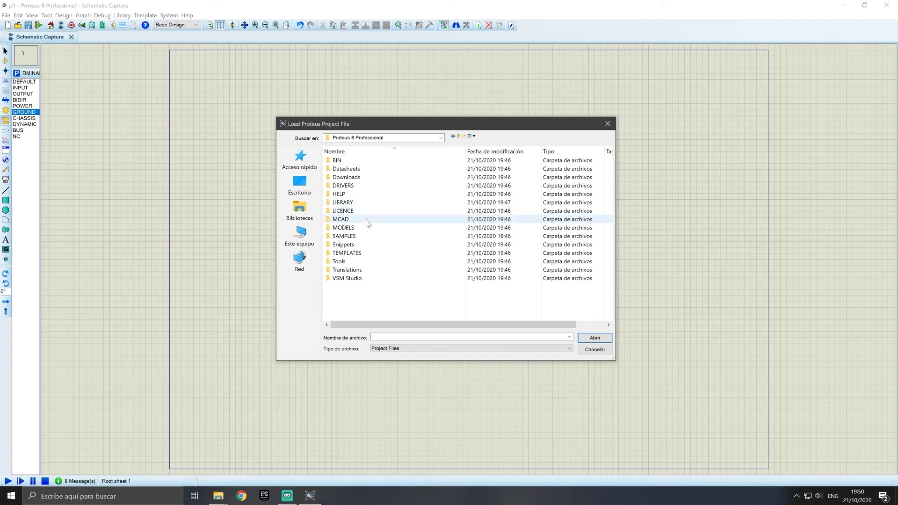
double_click(344, 236)
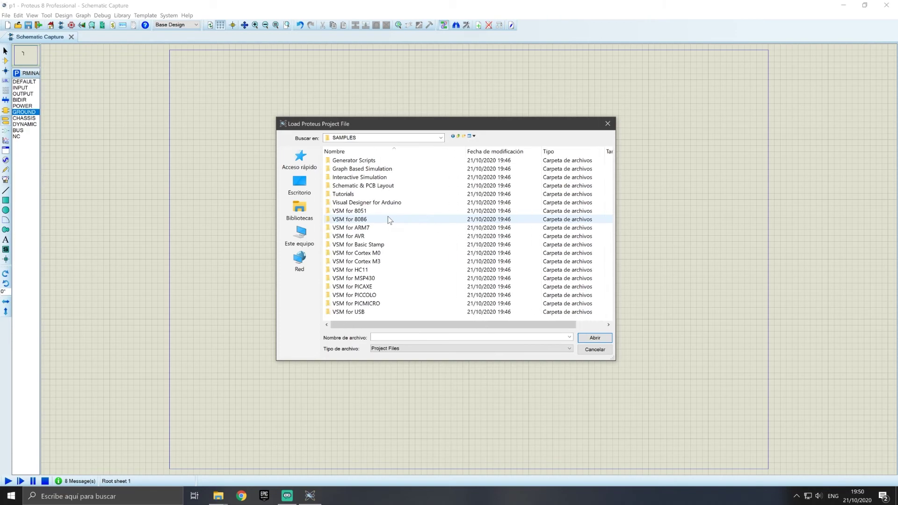
Open the AC01 sample from Interactive Simulation, Animated Circuits, and run its simulation.
double_click(363, 179)
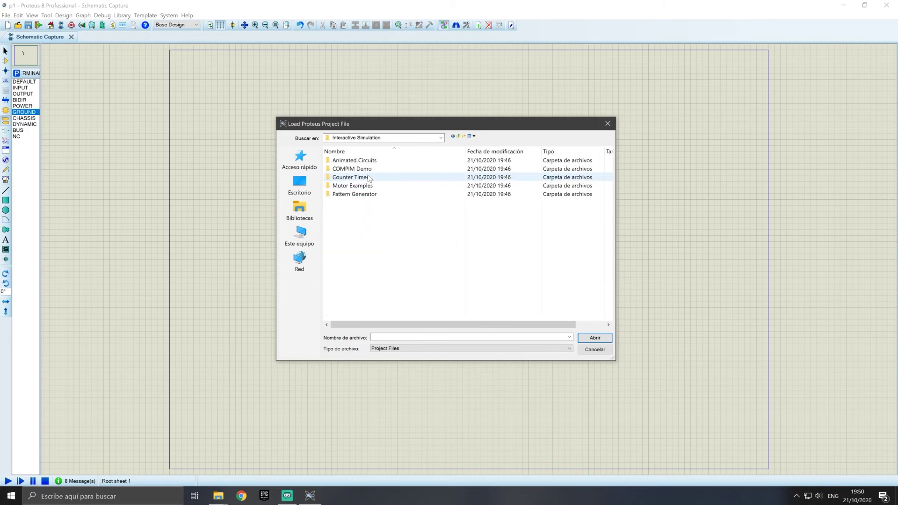
double_click(374, 160)
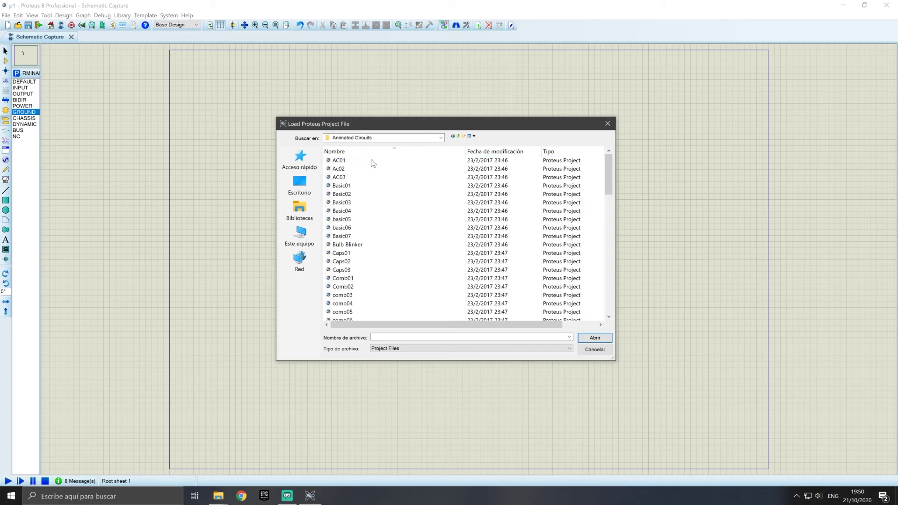
double_click(370, 162)
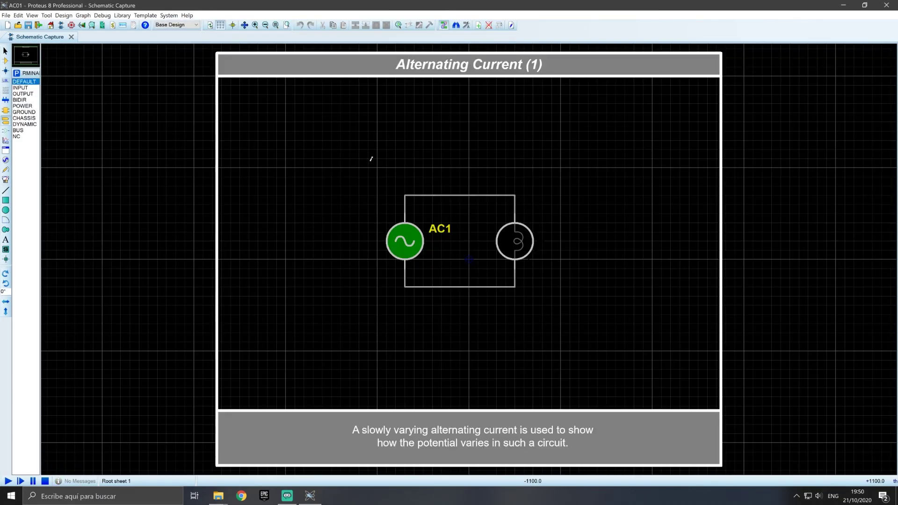
click(8, 480)
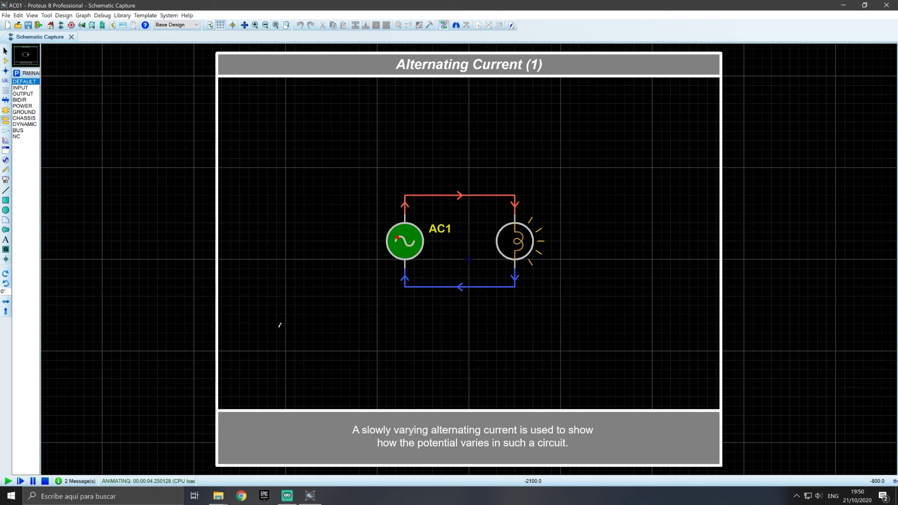
Open the Ac02 sample project from the Animated Circuits folder and run its simulation.
click(18, 25)
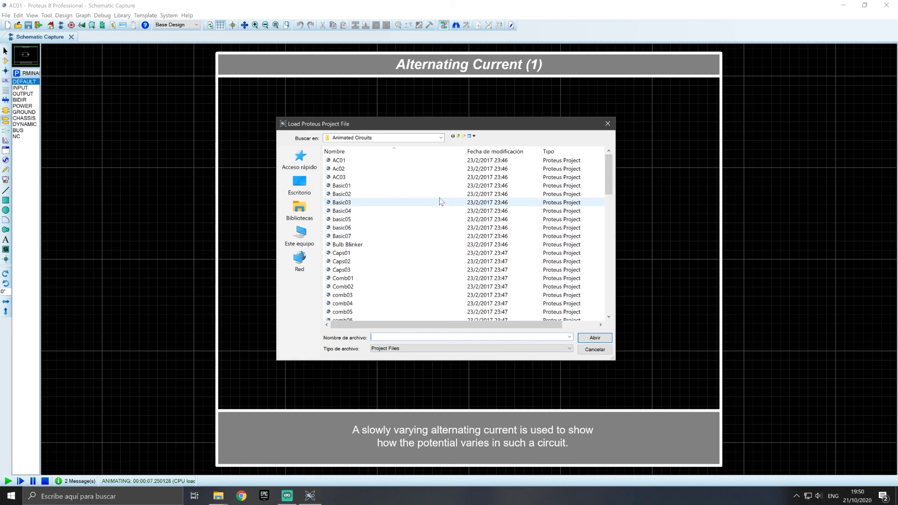
double_click(367, 169)
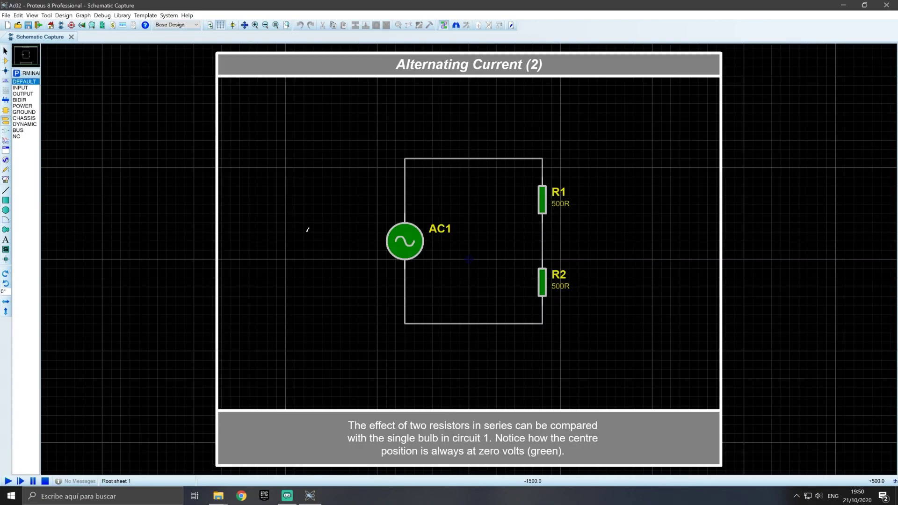
click(9, 479)
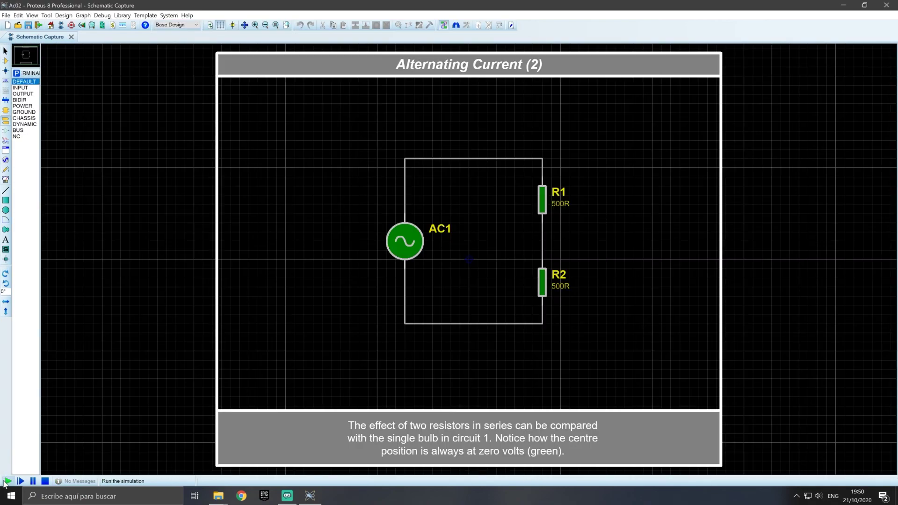